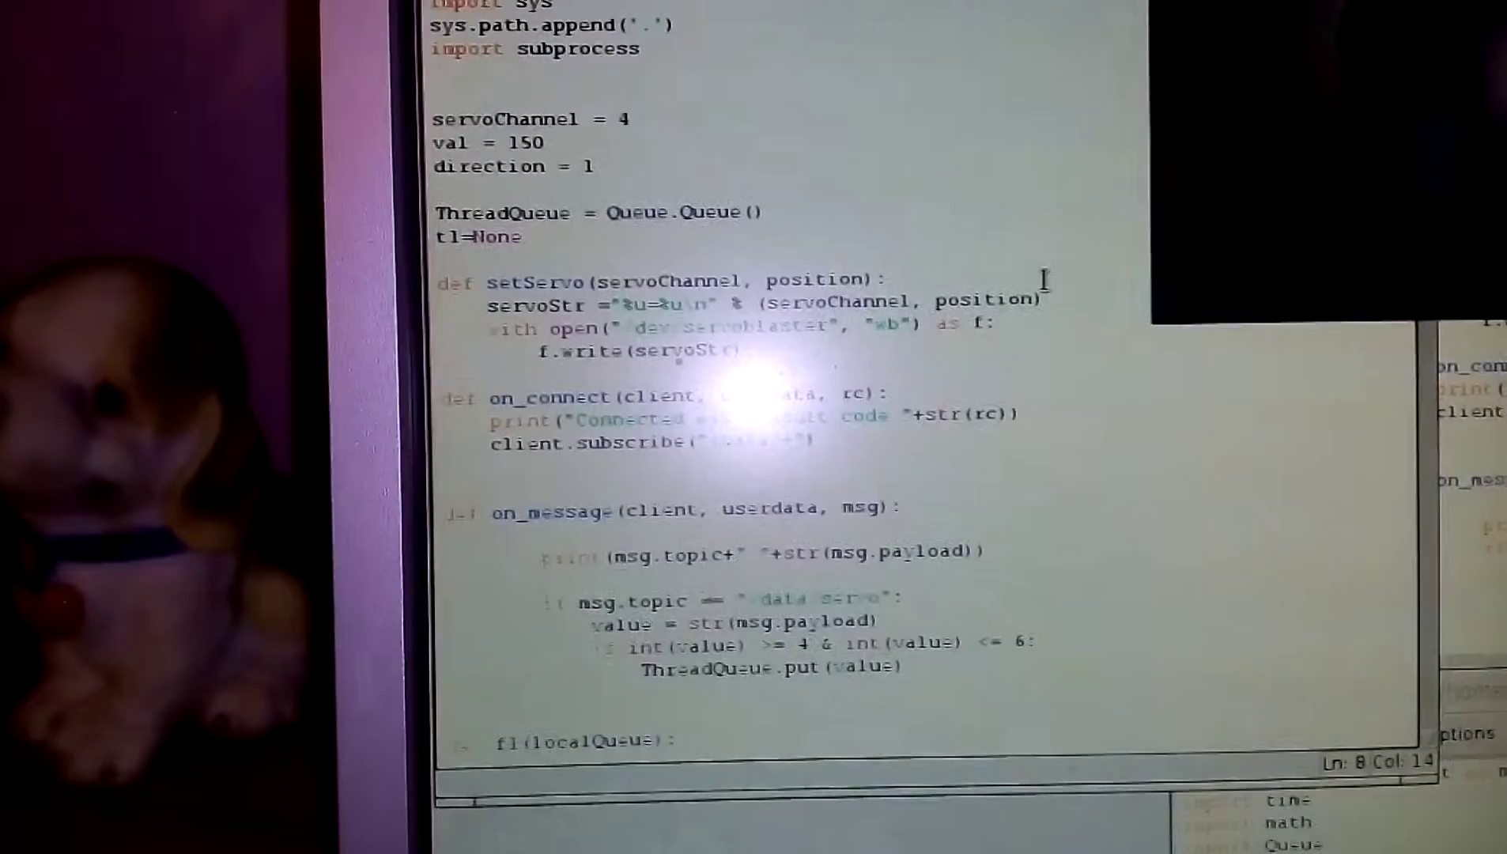
pyautogui.scroll(-2, 1042, 282)
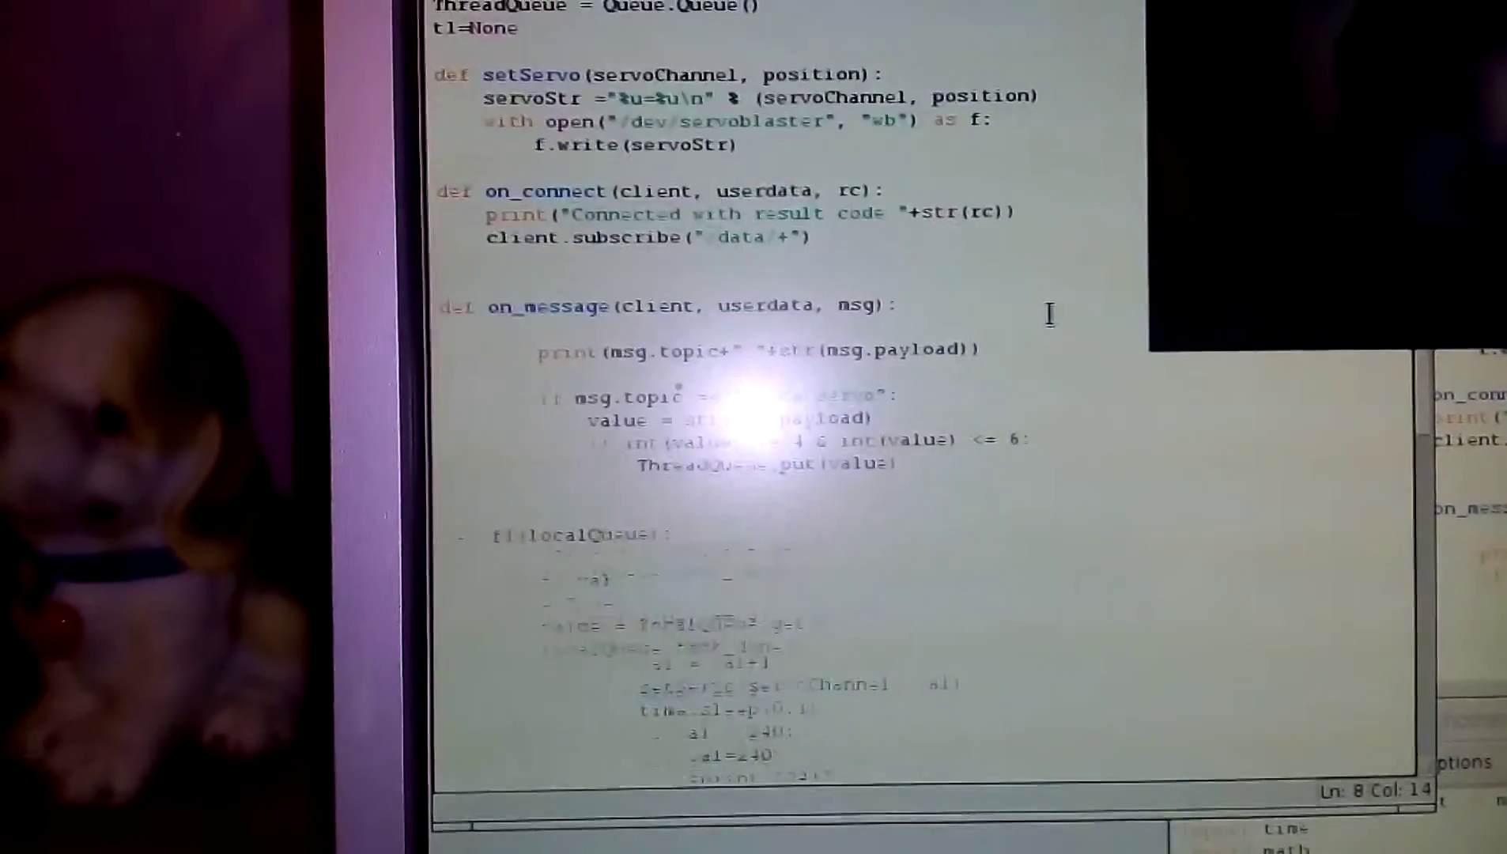
pyautogui.scroll(-2, 1055, 335)
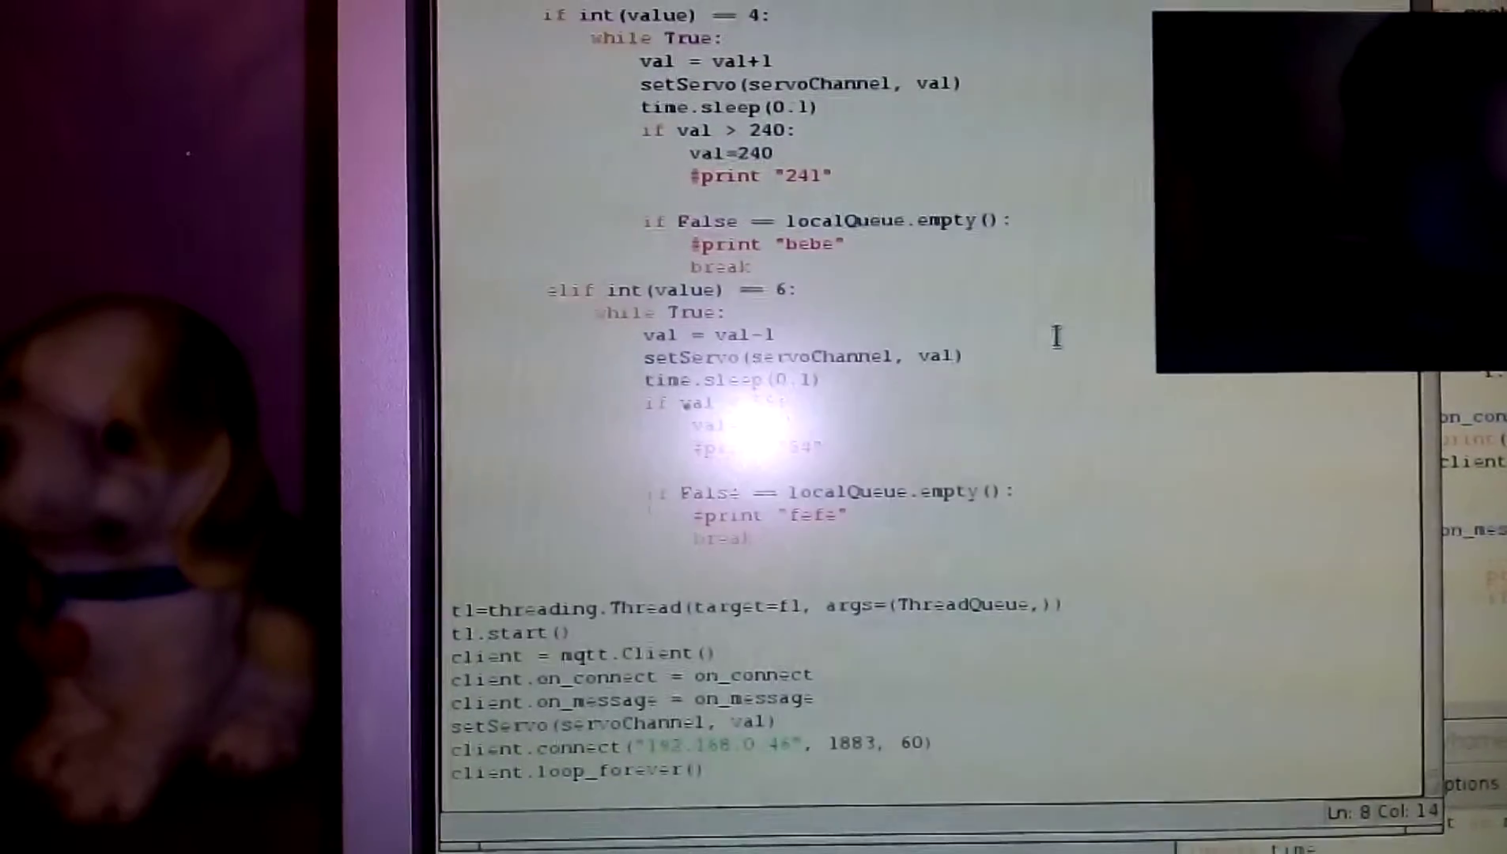
pyautogui.scroll(10, 1050, 338)
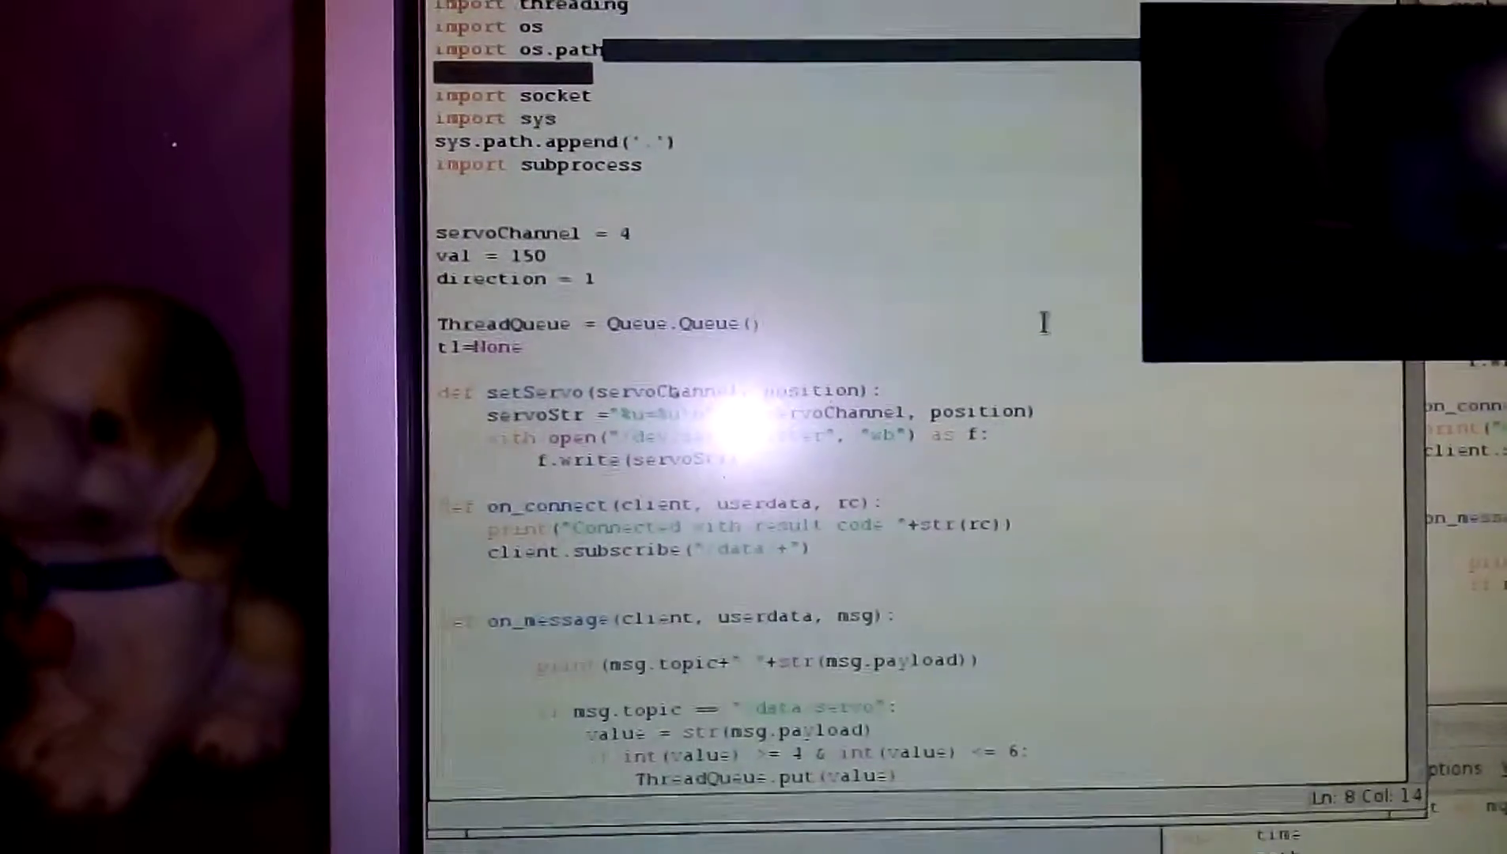
# Bring the /data/fire trigger script forward, then the servoChannel = 2 script handling values 7–9.
pyautogui.click(1426, 471)
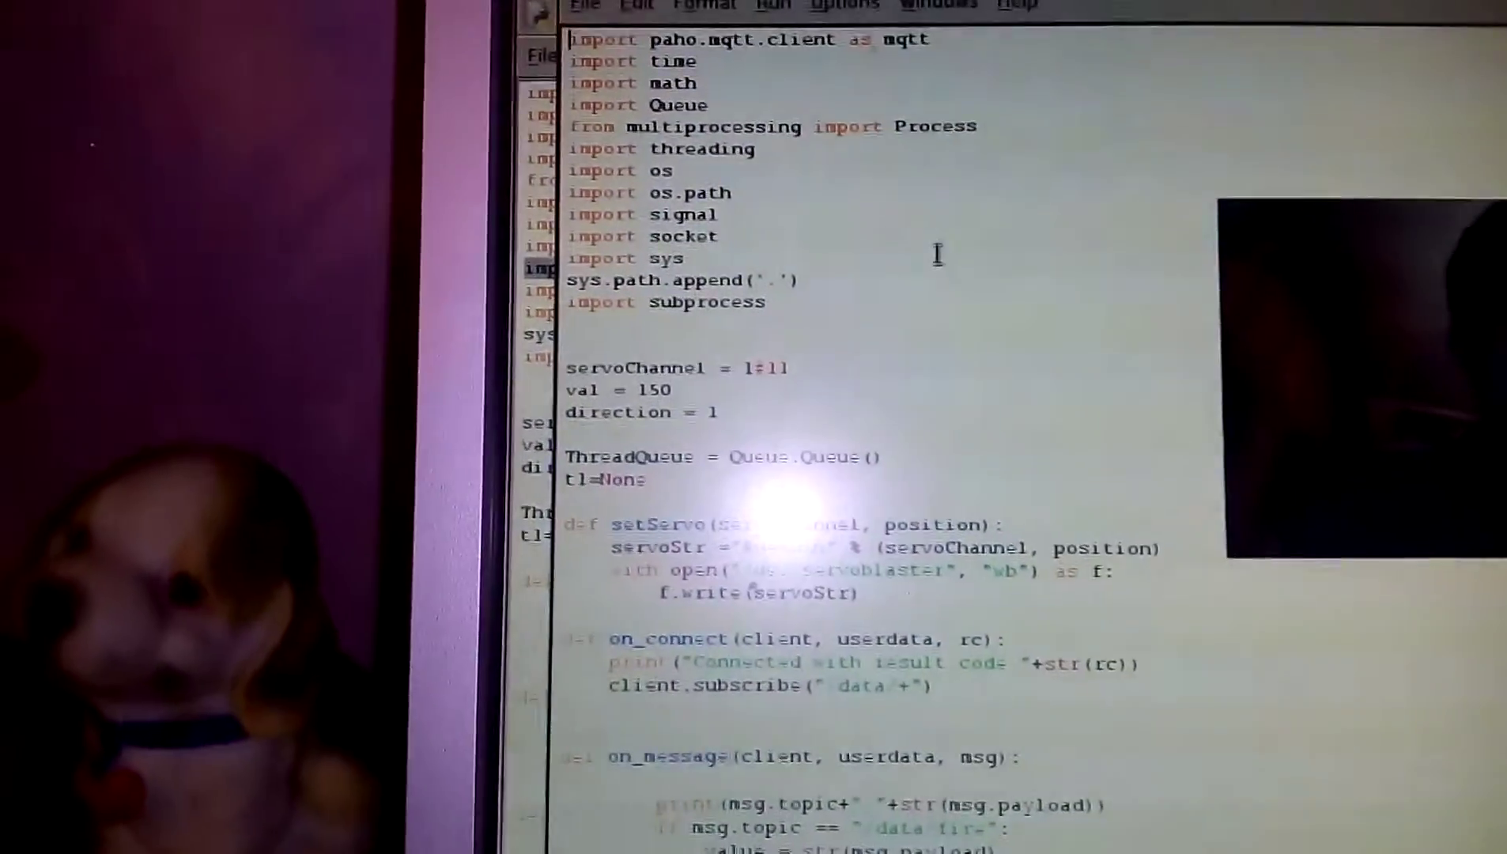
pyautogui.scroll(-5, 824, 353)
pyautogui.scroll(-5, 824, 412)
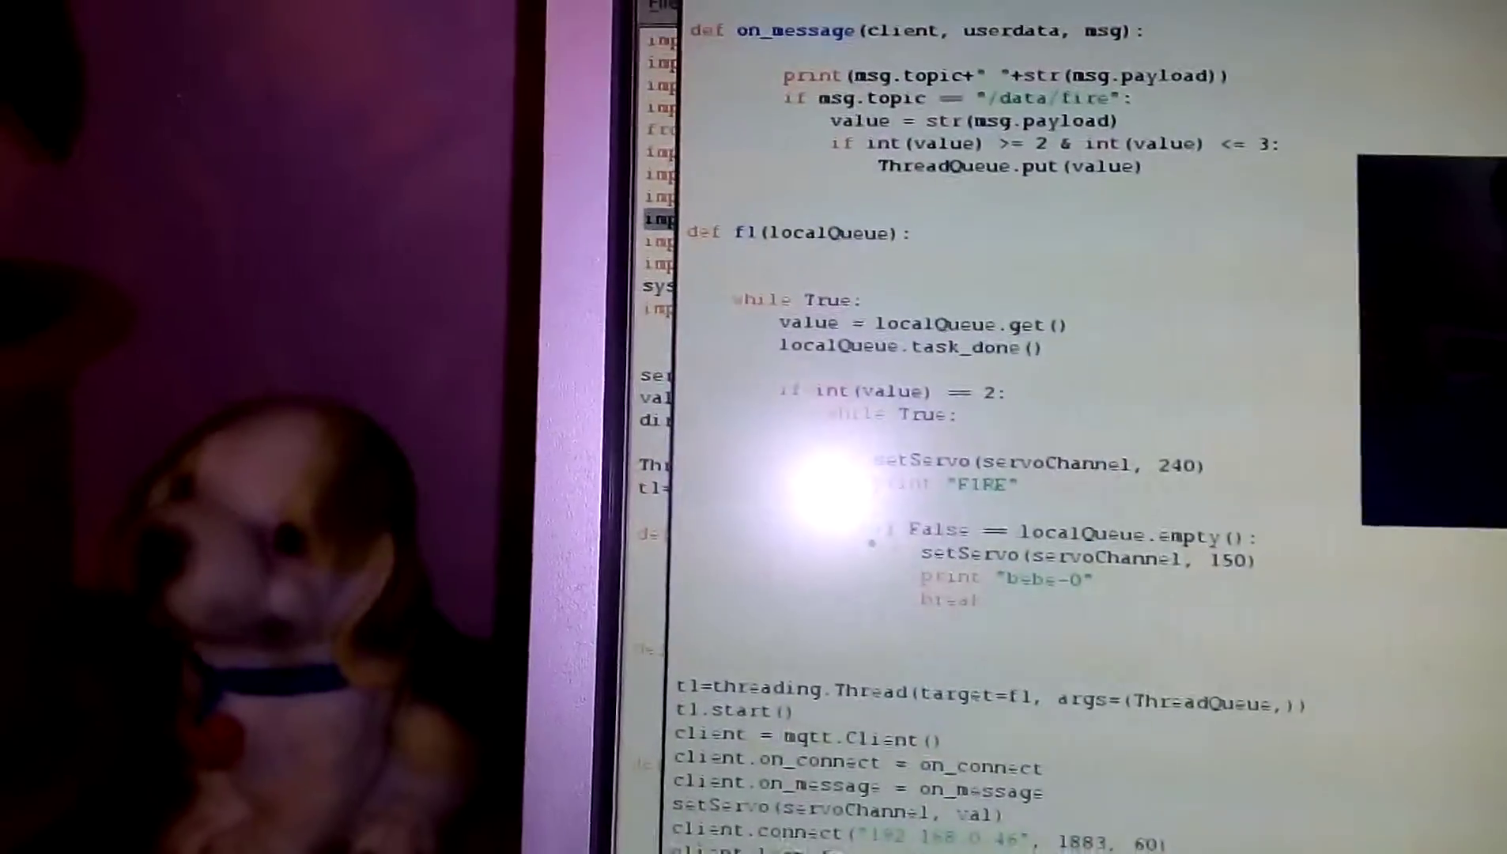
pyautogui.click(1325, 736)
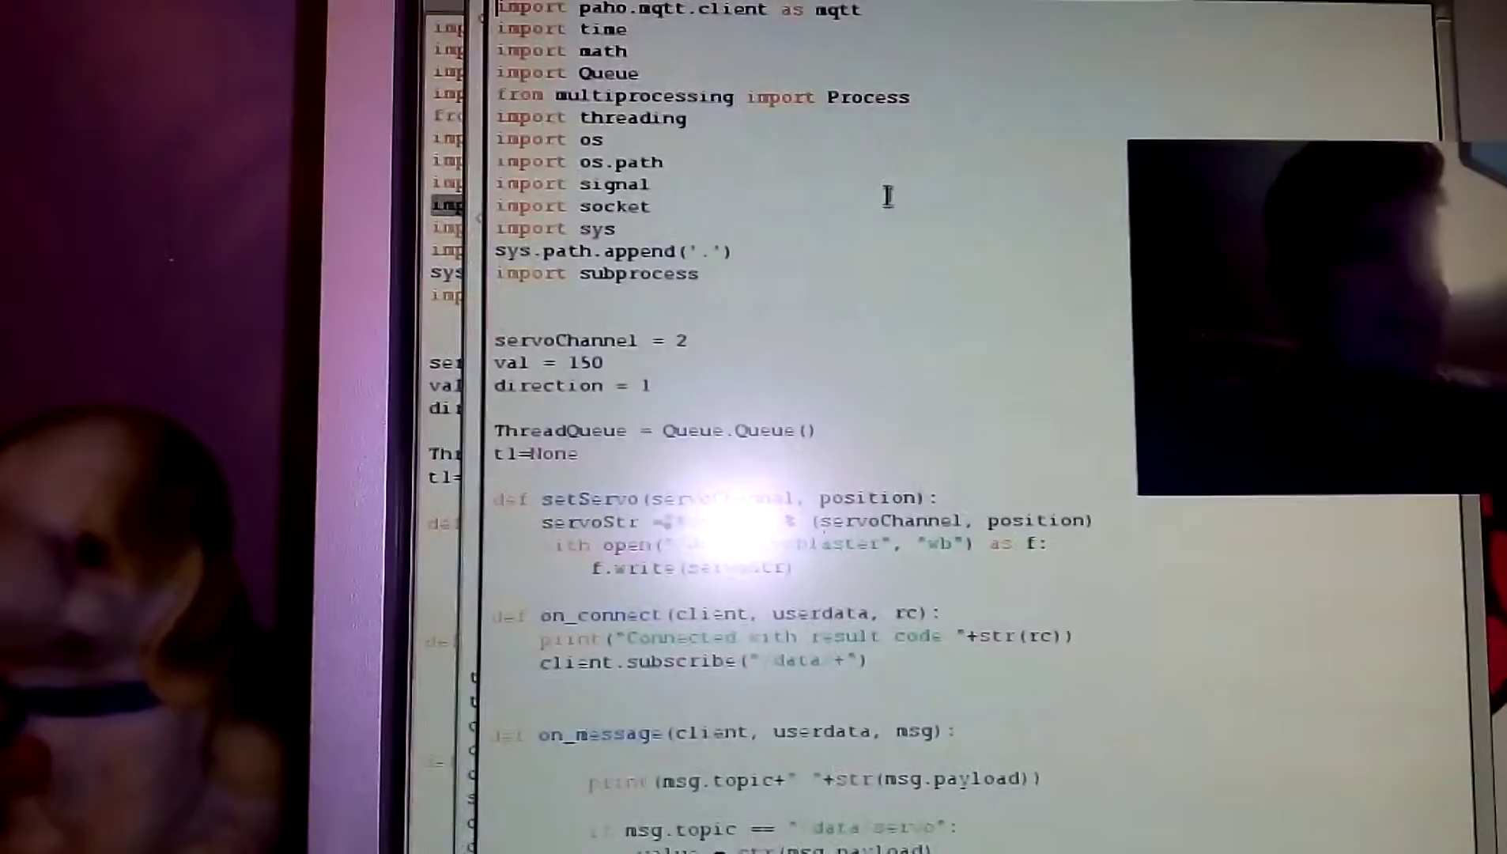
pyautogui.scroll(-5, 889, 196)
pyautogui.scroll(-5, 907, 235)
pyautogui.scroll(5, 925, 271)
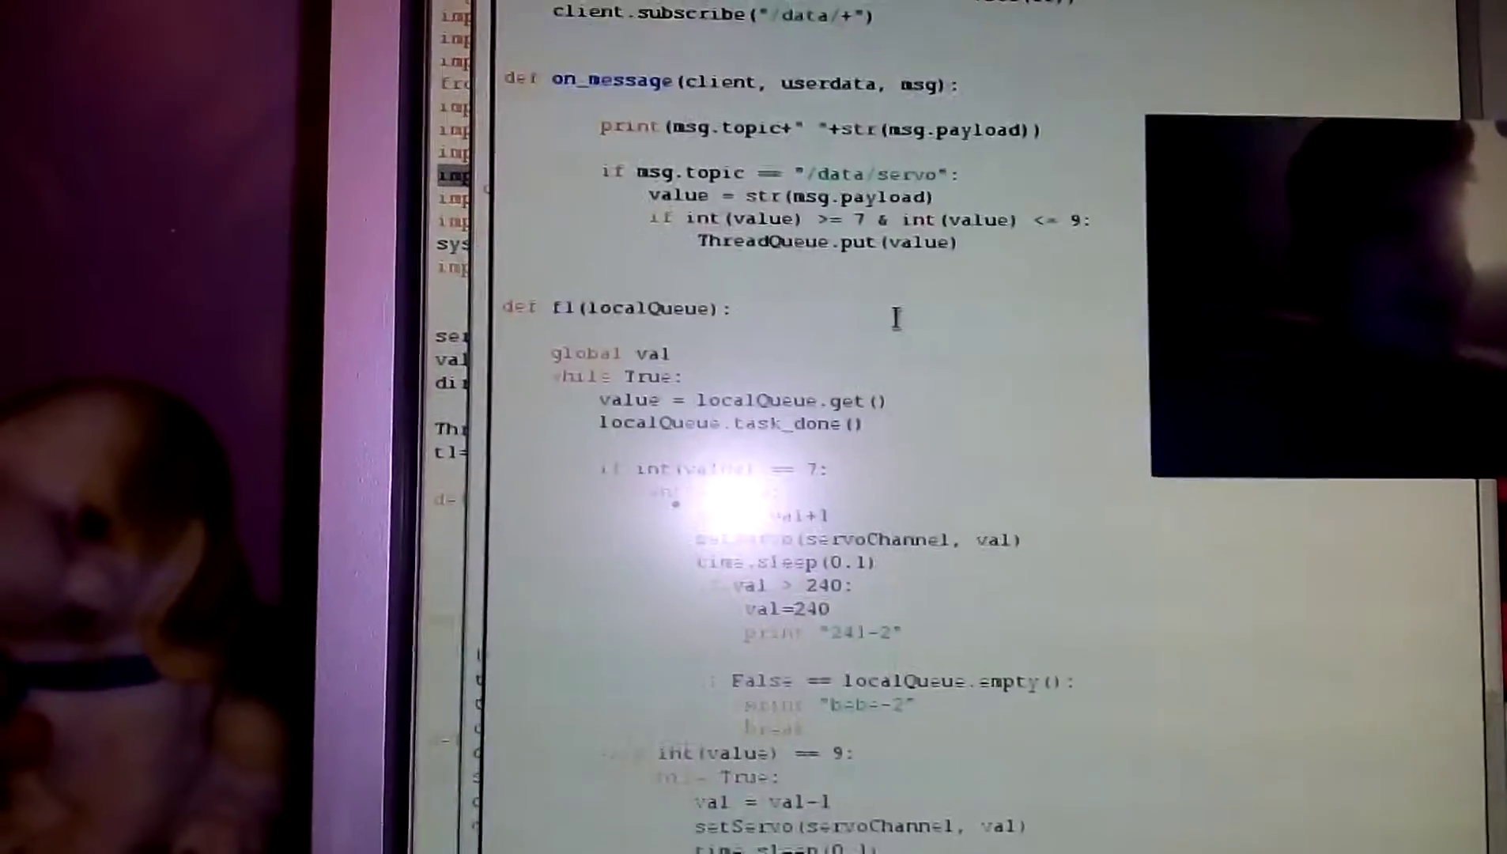